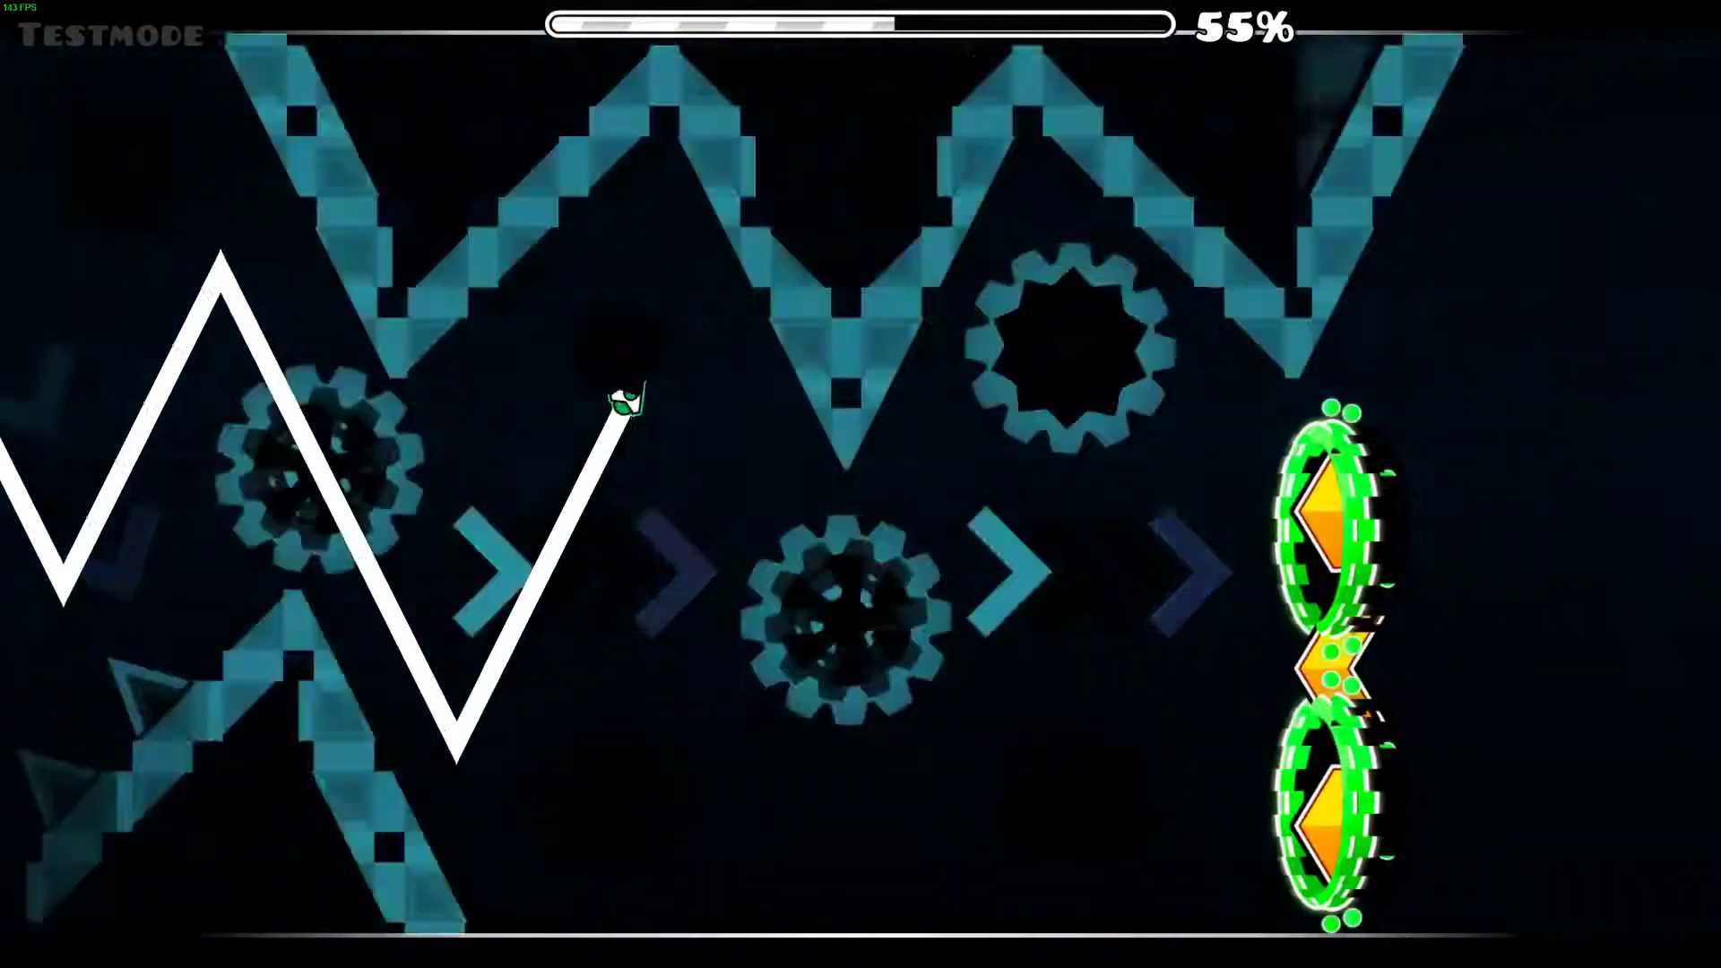
Step: Pause the test-mode wave run at about 56% to show the pause menu
{"action": "key", "text": "Escape"}
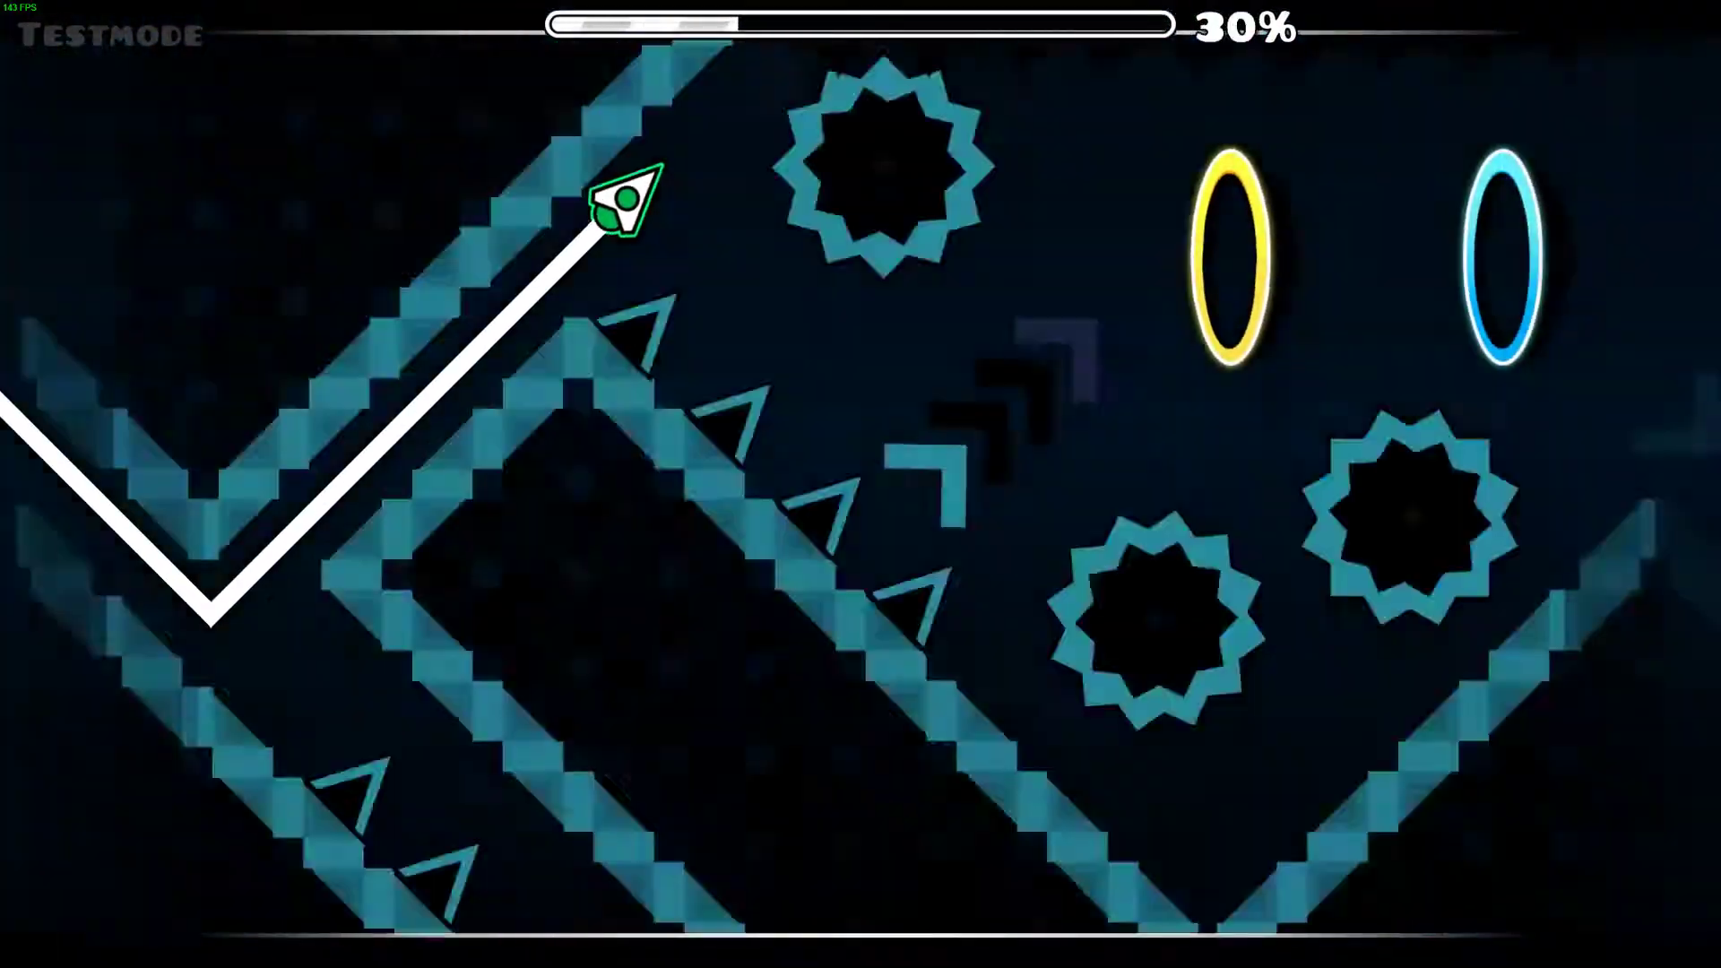
{"action": "key", "text": "space"}
Step: Fly the respawned wave through the zigzag and dual portal, up the hexagon wall
{"action": "key", "text": "space"}
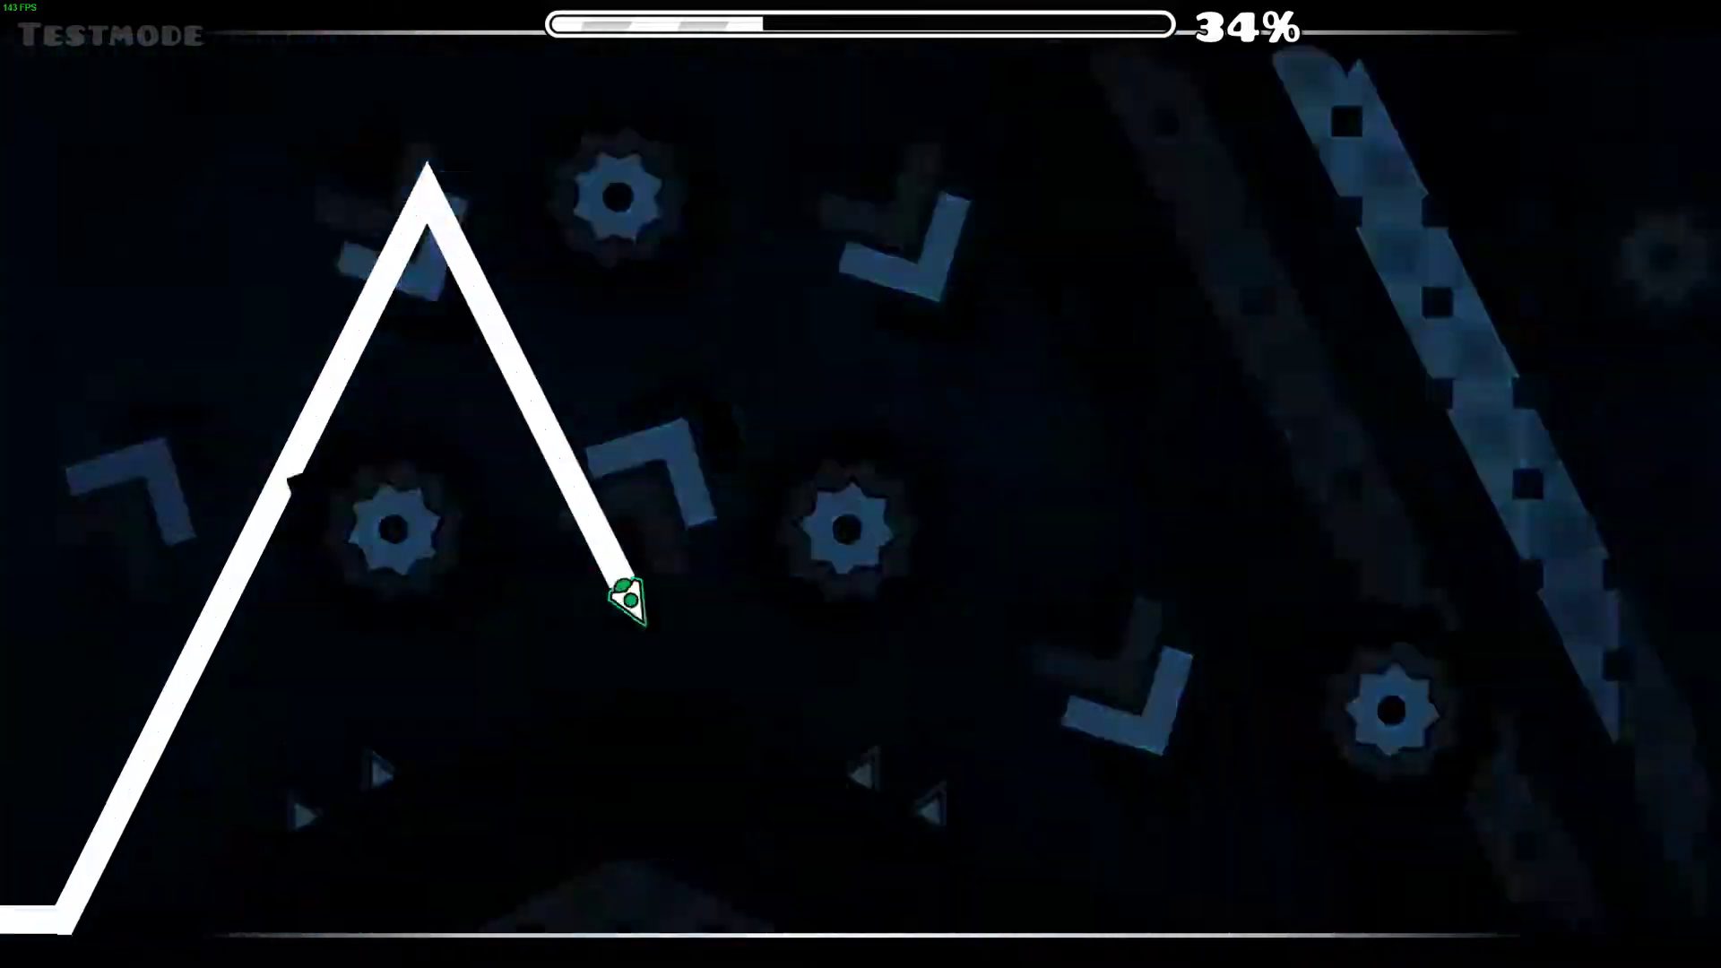
{"action": "key", "text": "space"}
{"action": "key", "text": "space"}
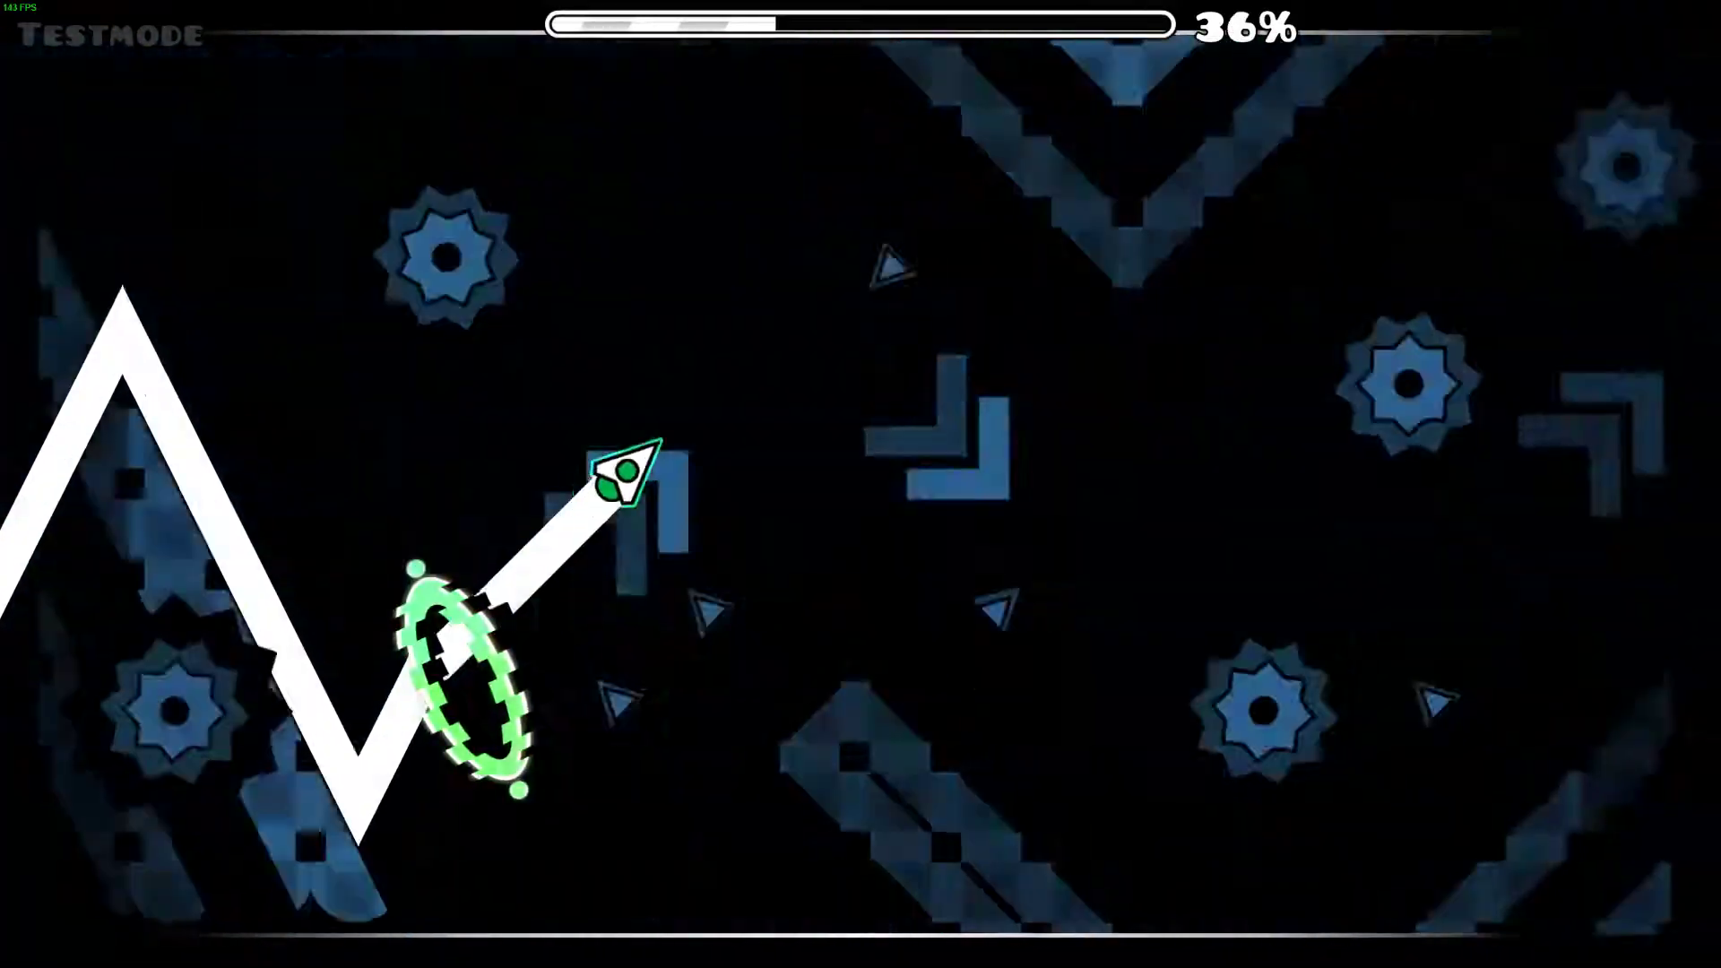
{"action": "key", "text": "space"}
{"action": "key", "text": "space"}
{"action": "key", "text": "space"}
{"action": "key", "text": "space"}
{"action": "key", "text": "space"}
{"action": "key", "text": "space"}
{"action": "key", "text": "space"}
{"action": "key", "text": "space"}
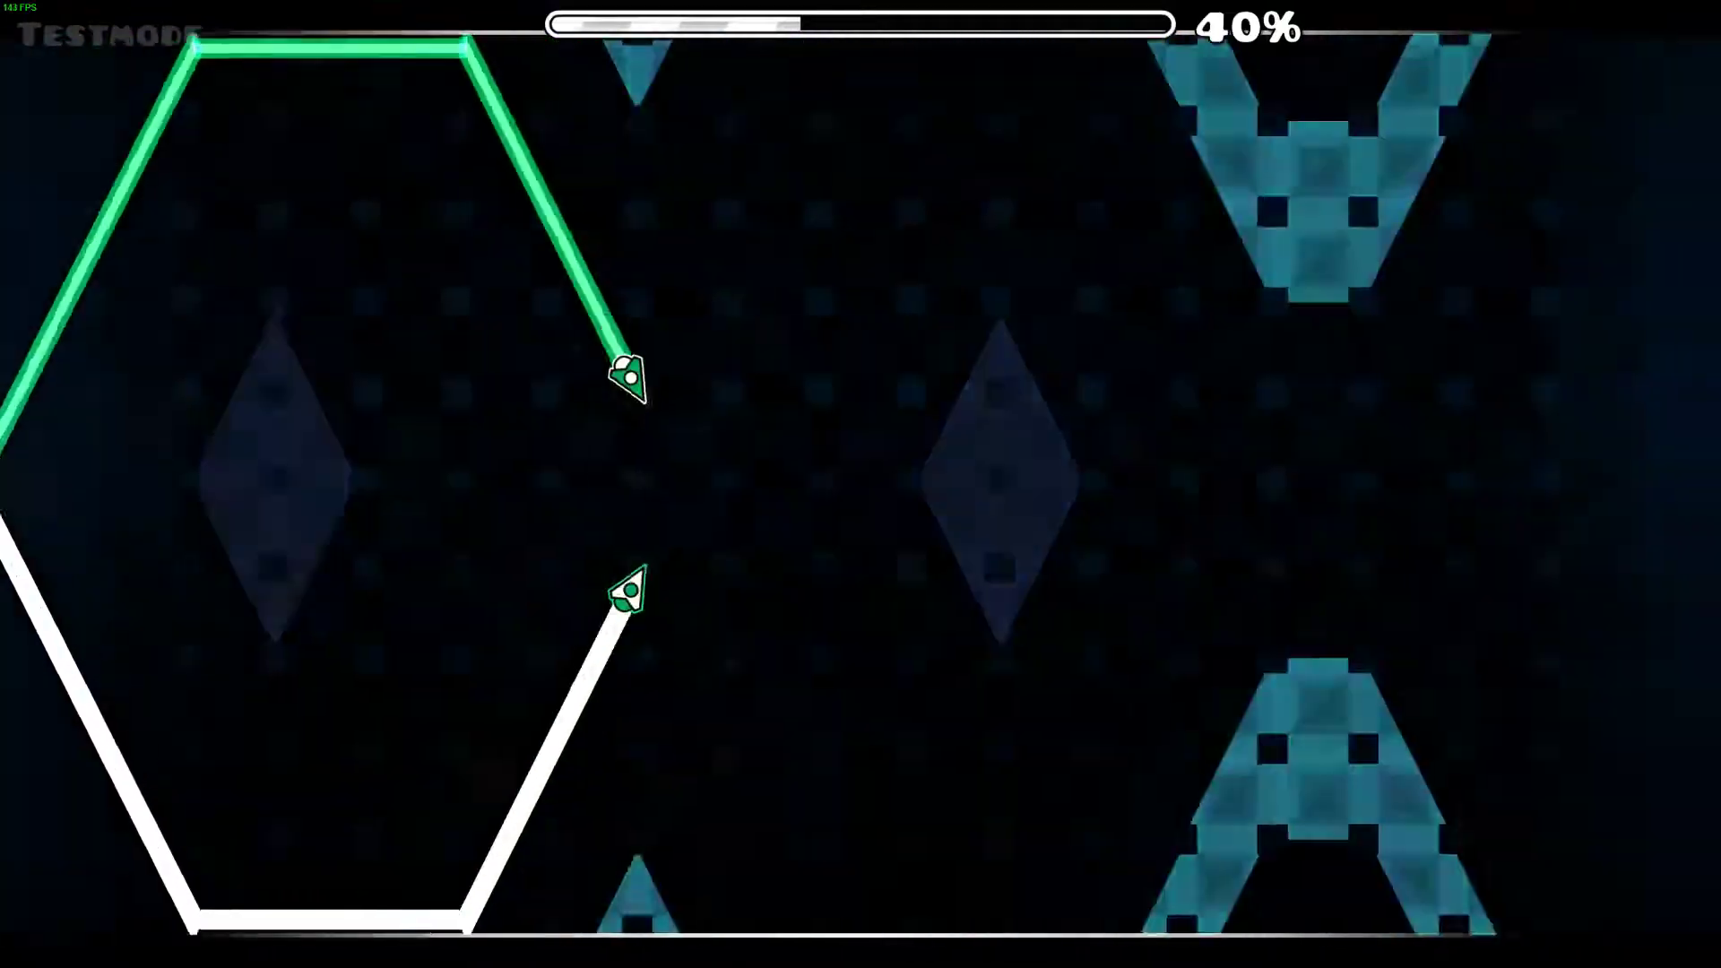
{"action": "key", "text": "space"}
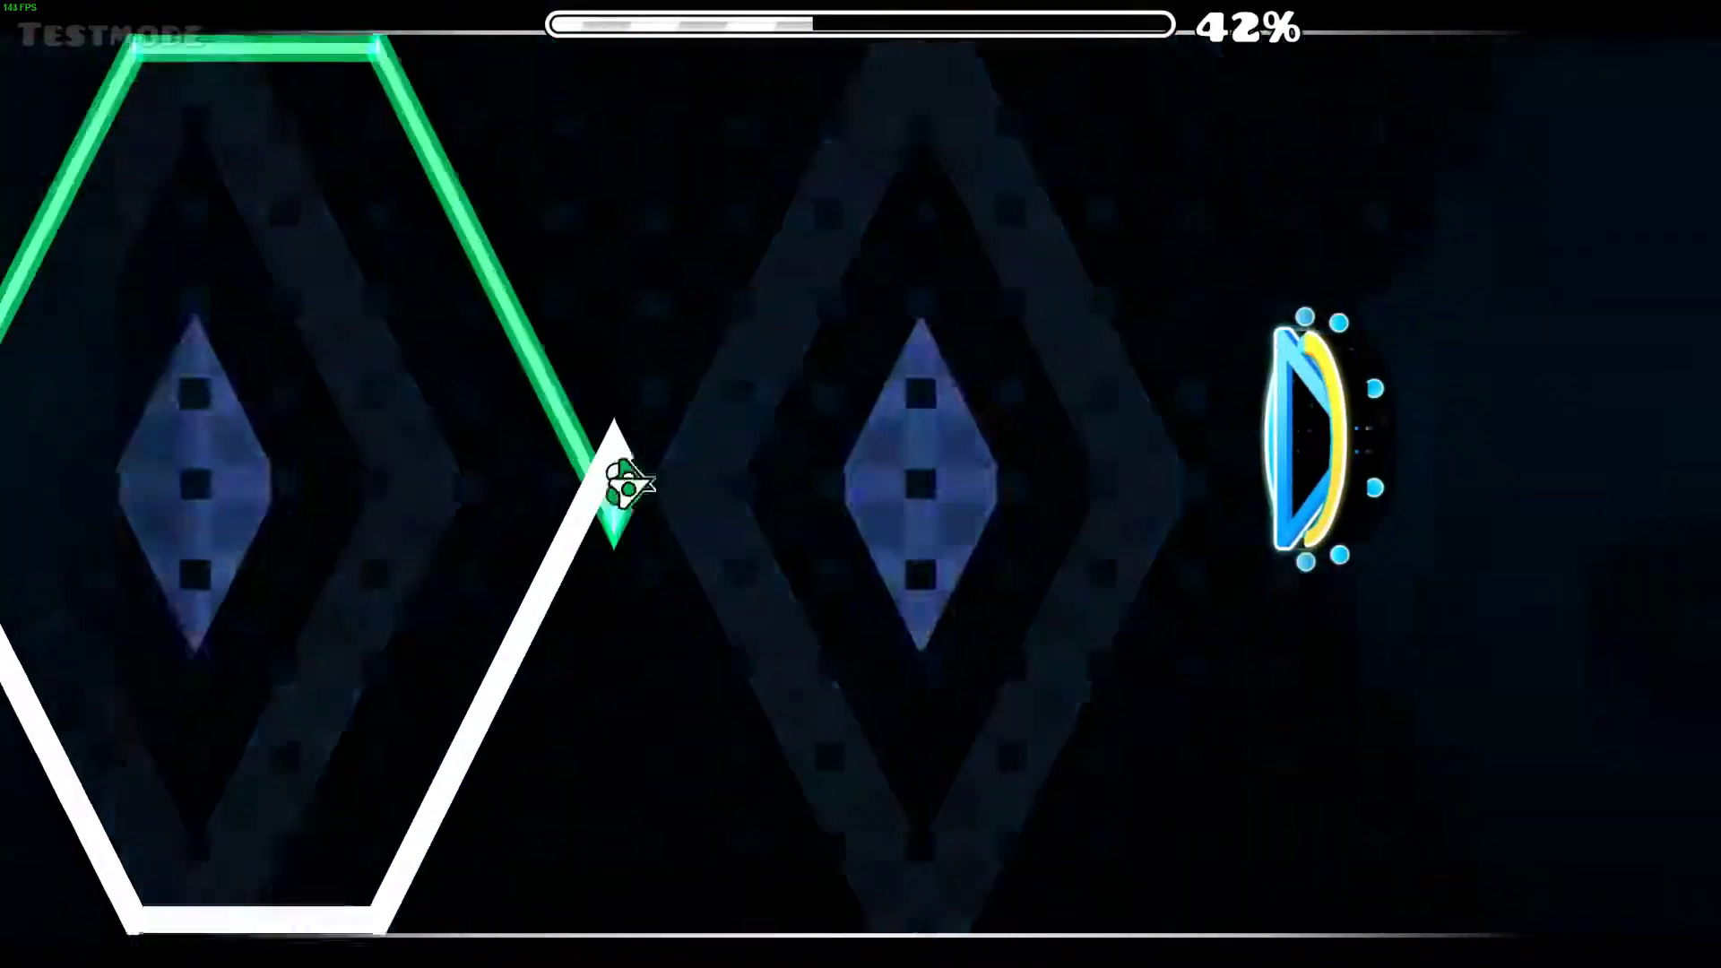
{"action": "key", "text": "space"}
Step: Weave the wave along the ceiling, past the size portal and up the diagonal, then pause
{"action": "key", "text": "space"}
{"action": "key", "text": "space"}
{"action": "key", "text": "space"}
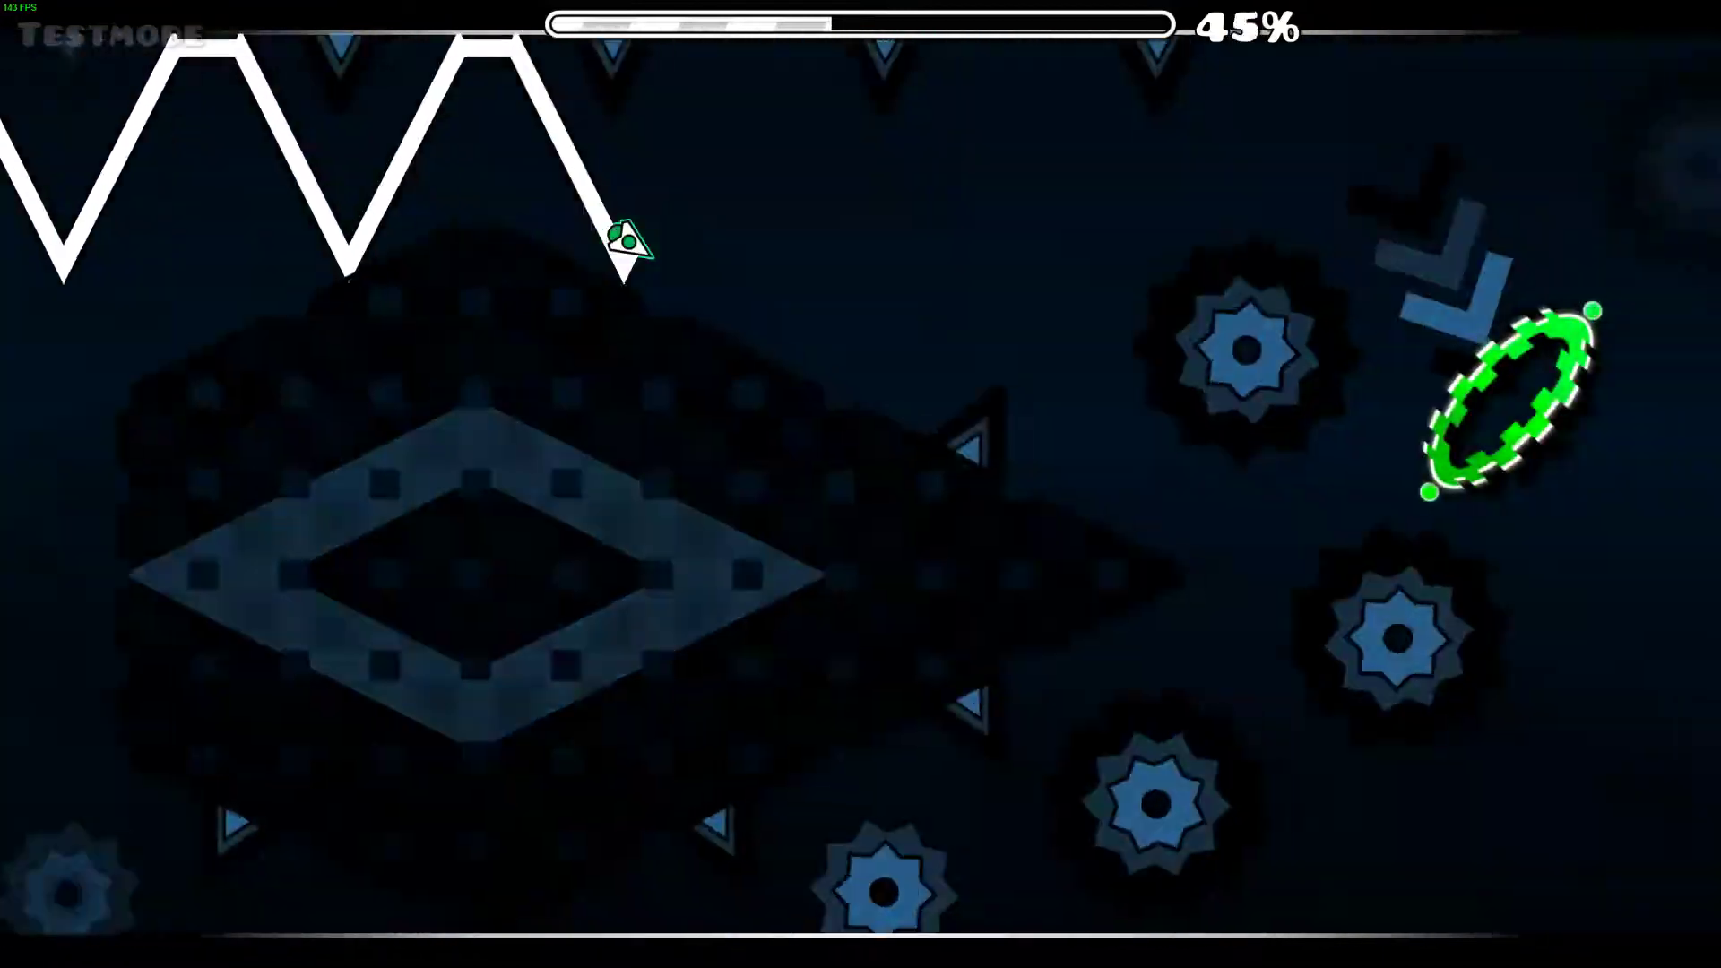
{"action": "key", "text": "space"}
{"action": "key", "text": "space"}
{"action": "key", "text": "space"}
{"action": "key", "text": "space"}
{"action": "key", "text": "space"}
{"action": "key", "text": "space"}
{"action": "key", "text": "space"}
{"action": "key", "text": "space"}
{"action": "key", "text": "space"}
{"action": "key", "text": "space"}
{"action": "key", "text": "space"}
{"action": "key", "text": "space"}
{"action": "key", "text": "space"}
{"action": "key", "text": "space"}
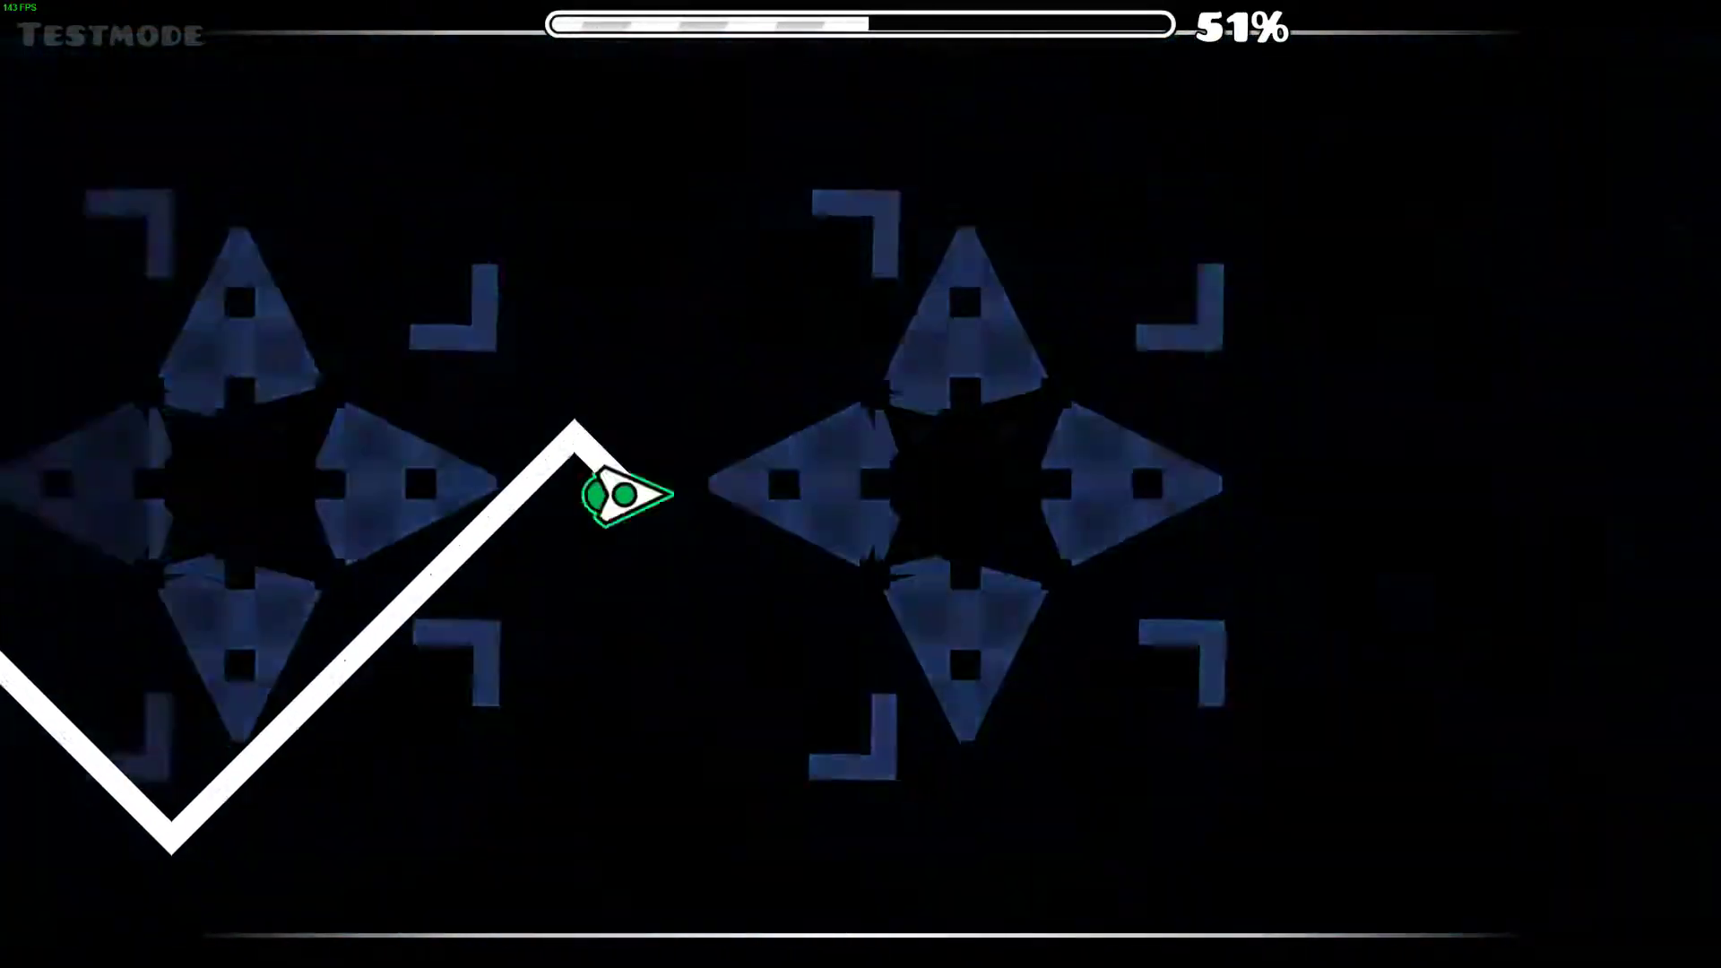
{"action": "key", "text": "space"}
{"action": "key", "text": "space"}
{"action": "key", "text": "space"}
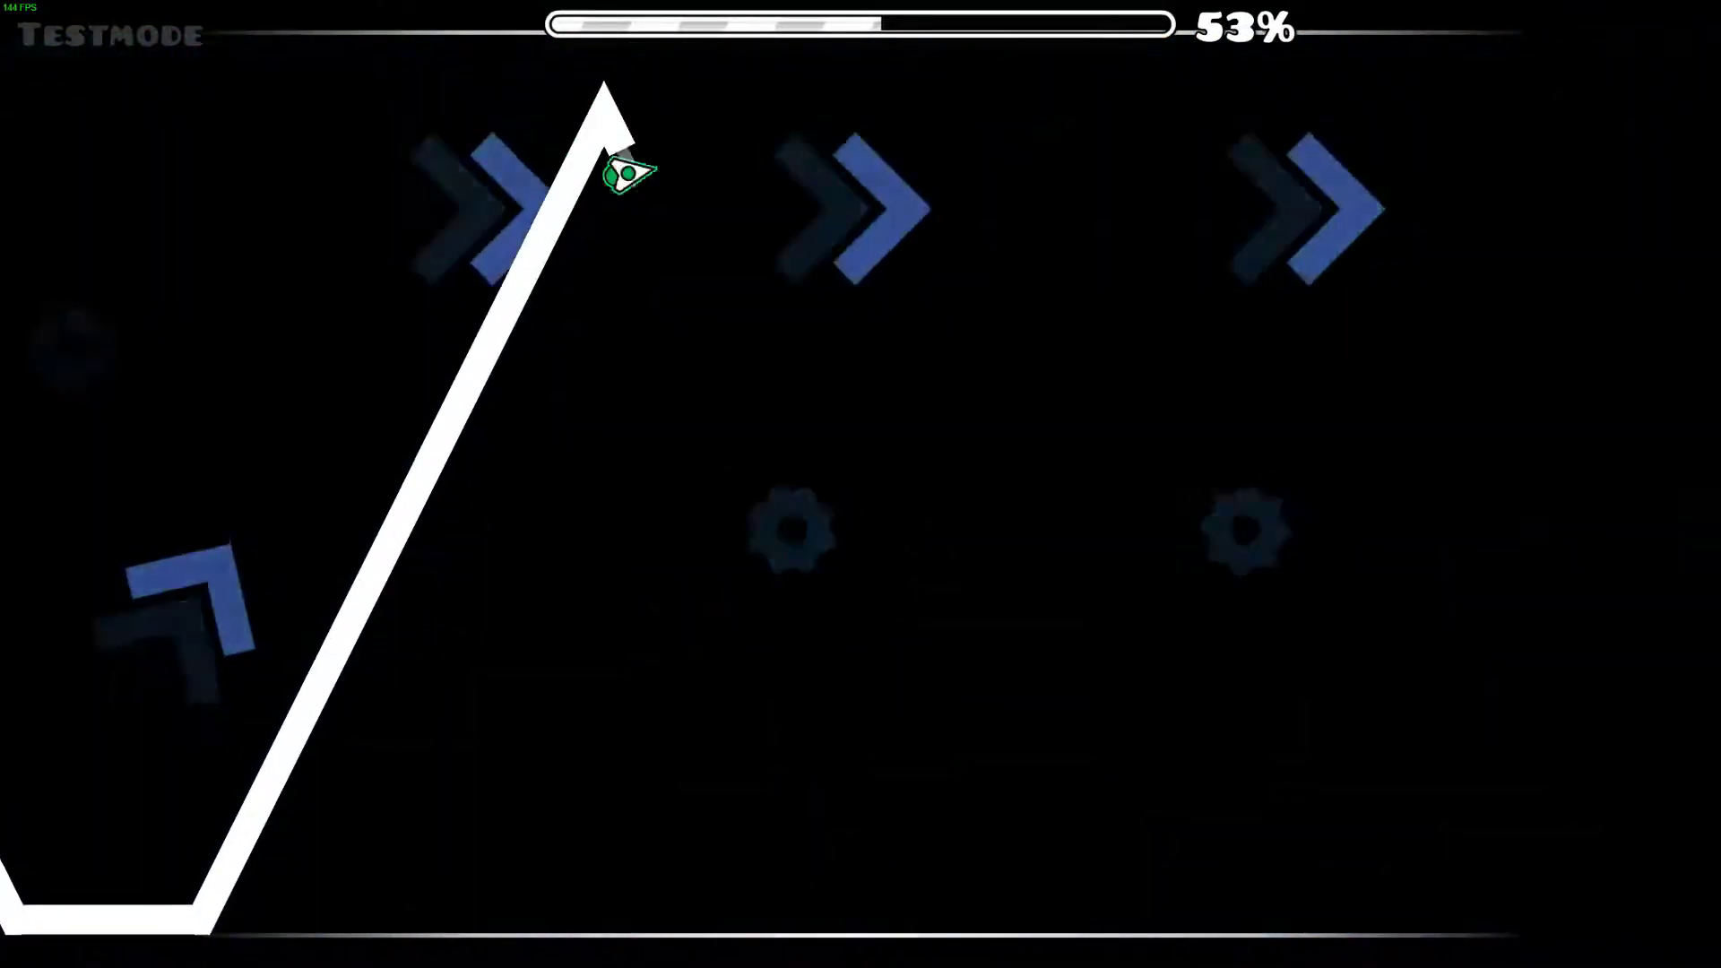
{"action": "key", "text": "space"}
{"action": "key", "text": "space"}
{"action": "key", "text": "space"}
{"action": "key", "text": "space"}
{"action": "key", "text": "space"}
{"action": "key", "text": "Escape"}
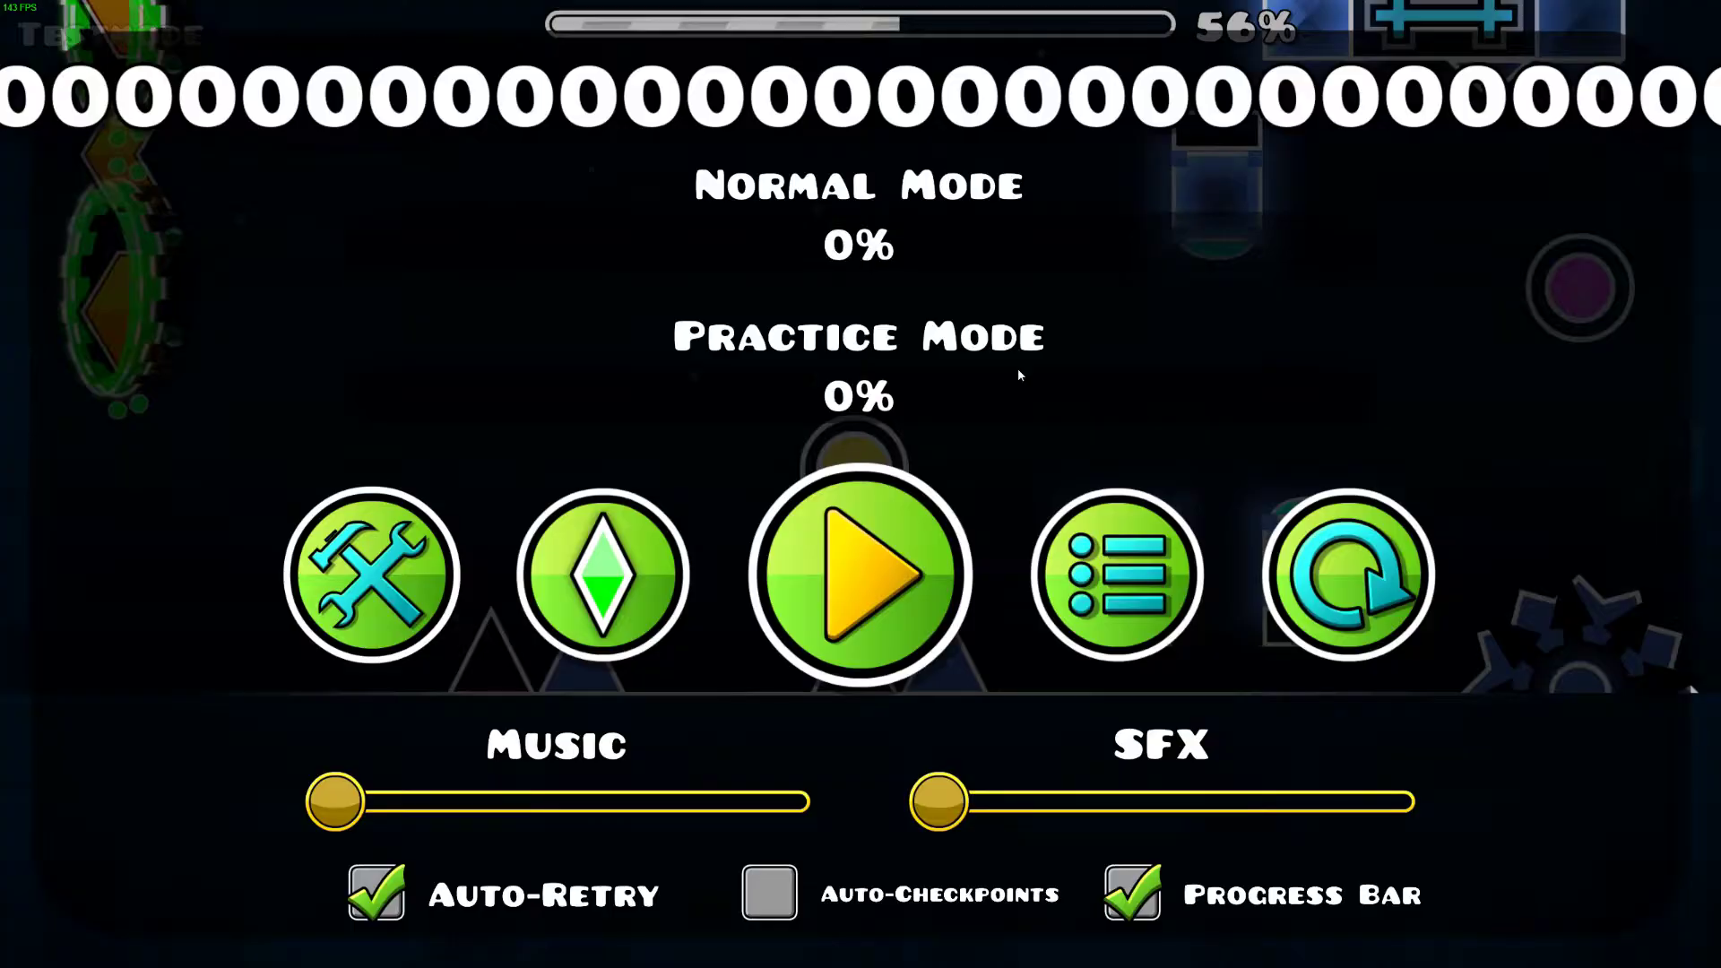